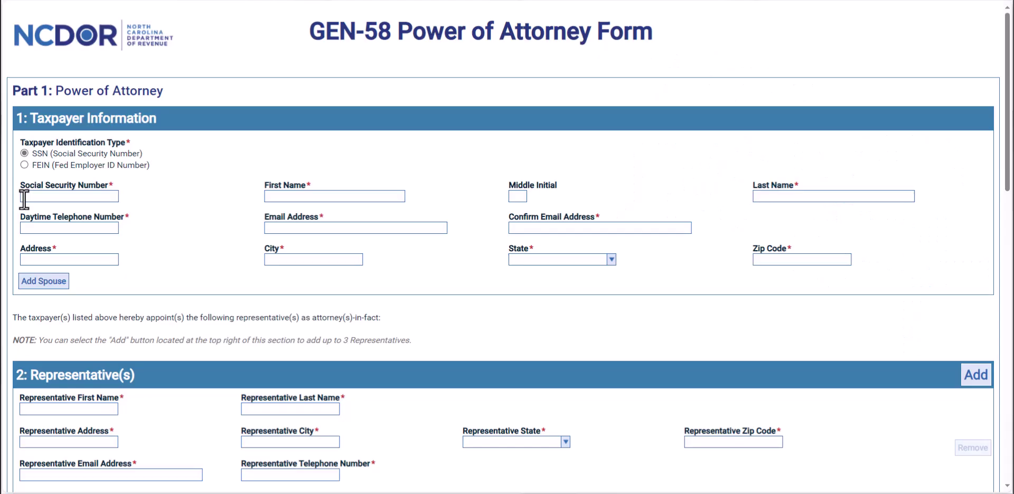
Enter the taxpayer's Social Security number, first name, middle initial and daytime phone number.
{"action": "left_click", "coordinate": [23, 196]}
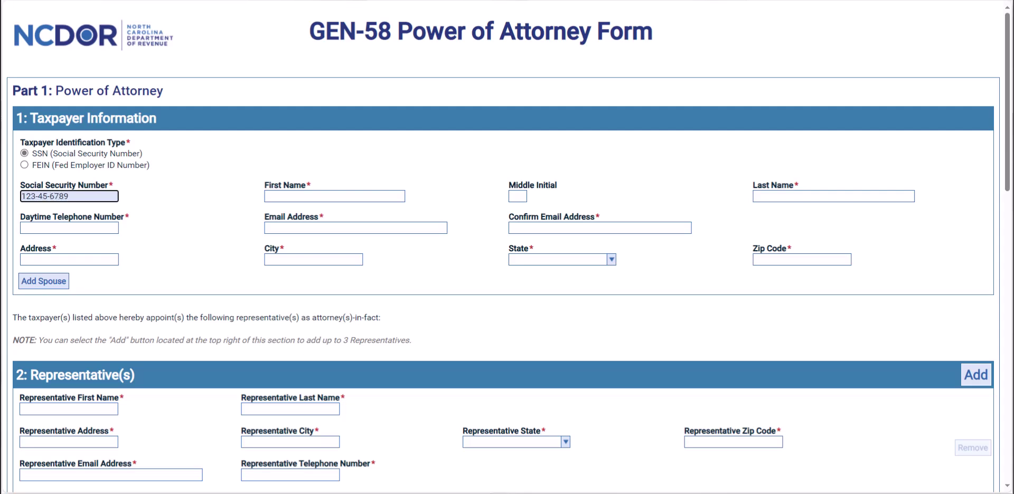
{"action": "left_click", "coordinate": [334, 196]}
{"action": "type", "text": "John"}
{"action": "key", "text": "Tab"}
{"action": "type", "text": "D"}
{"action": "key", "text": "Tab"}
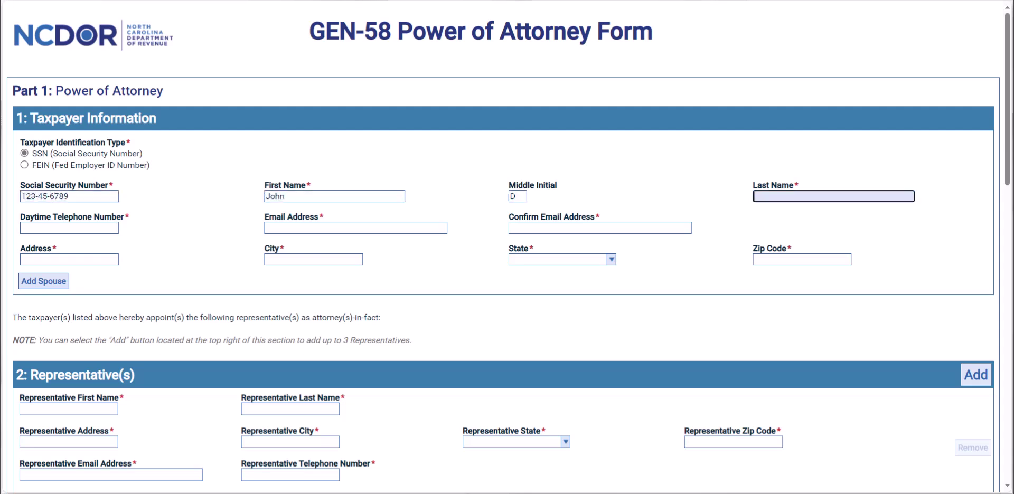
{"action": "key", "text": "Tab"}
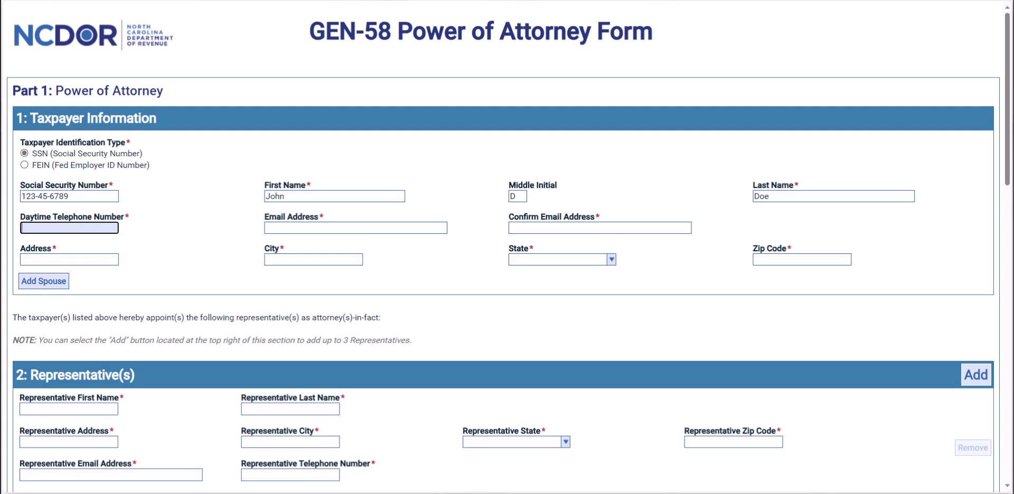
{"action": "type", "text": "1112223333"}
{"action": "key", "text": "Tab"}
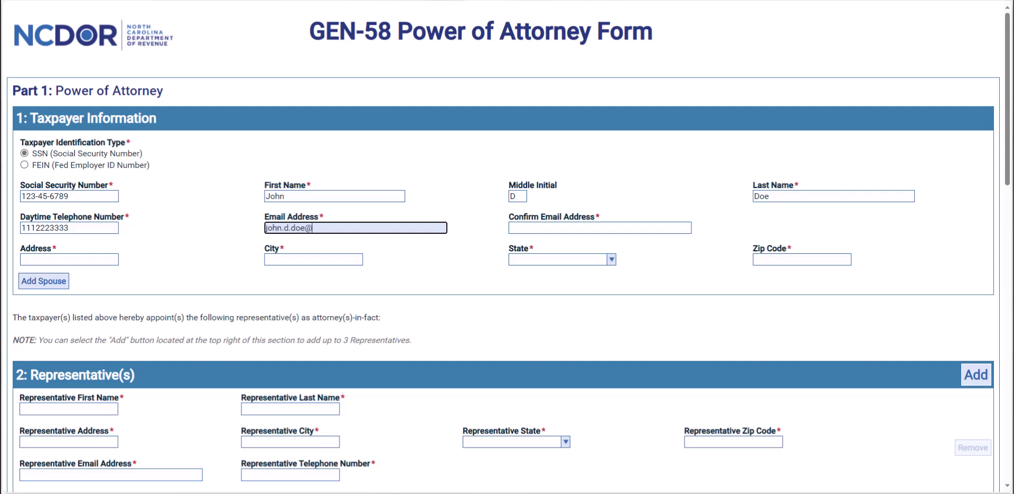
Fill in the taxpayer's matching email fields, street address, city, state NC and zip code.
{"action": "key", "text": "Tab"}
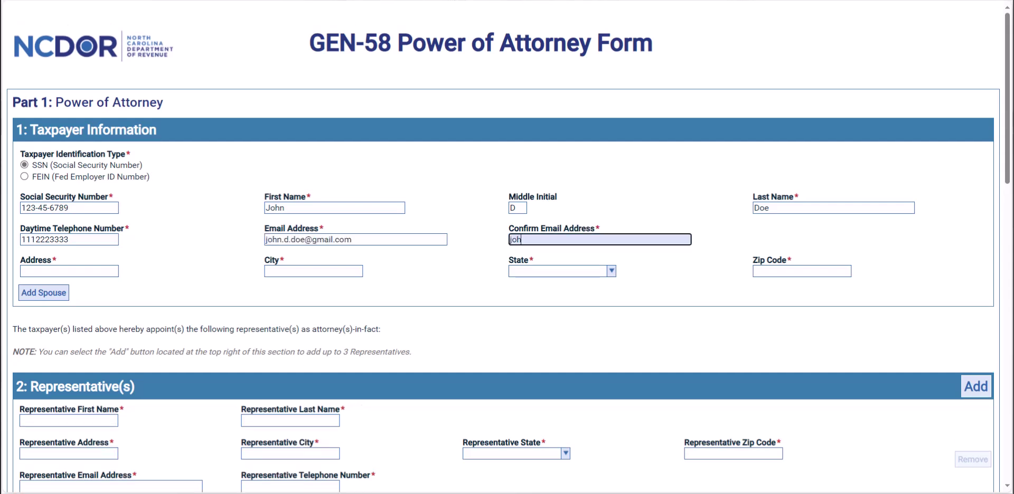
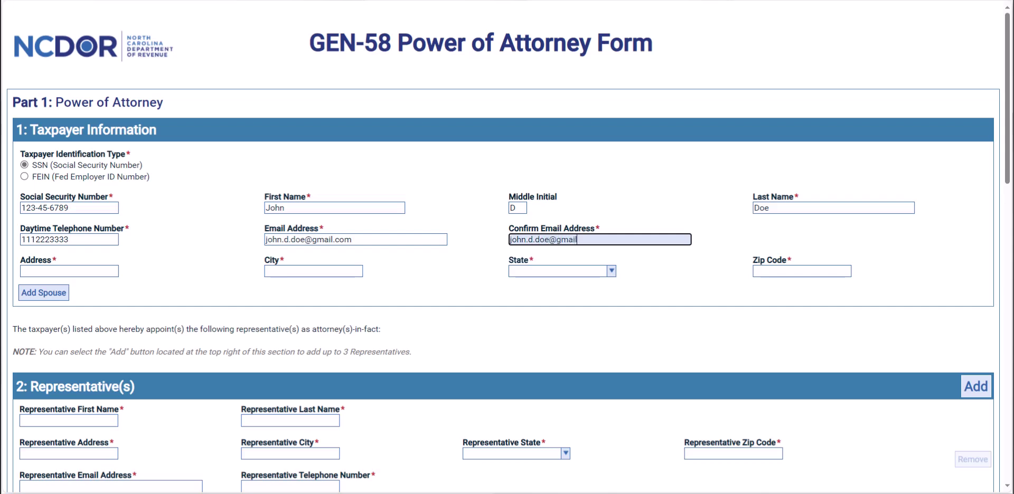
{"action": "key", "text": "Tab"}
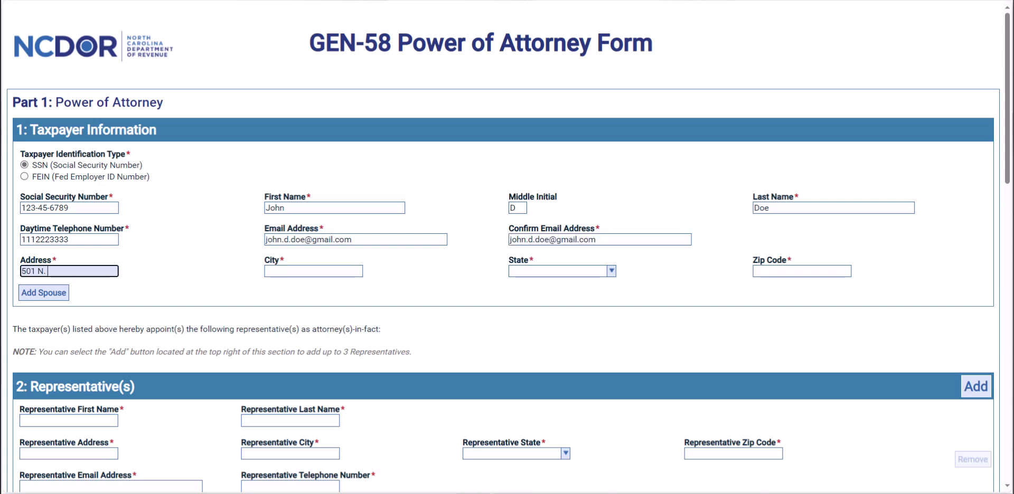
{"action": "type", "text": "501 N. Wilmington St"}
{"action": "key", "text": "Tab"}
{"action": "type", "text": "Ralei"}
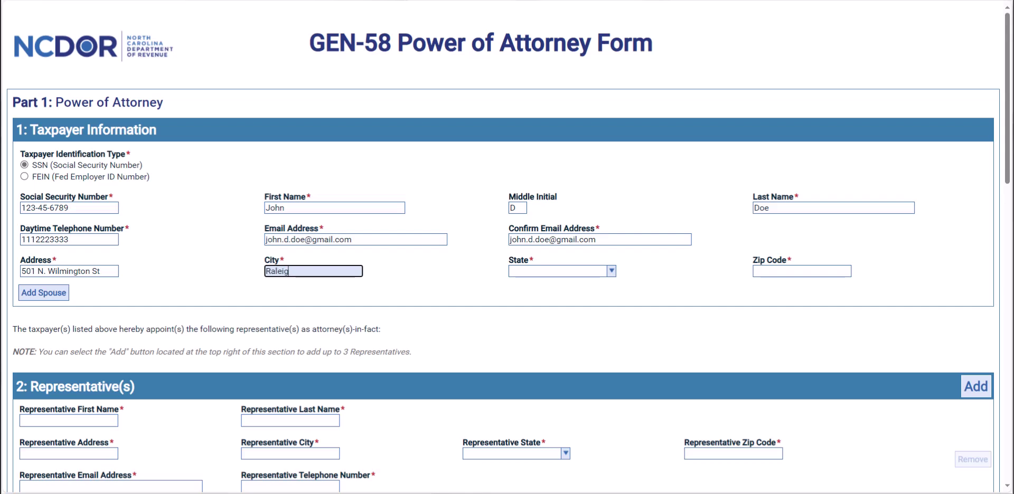
{"action": "type", "text": "gh"}
{"action": "key", "text": "Tab"}
{"action": "type", "text": "nc"}
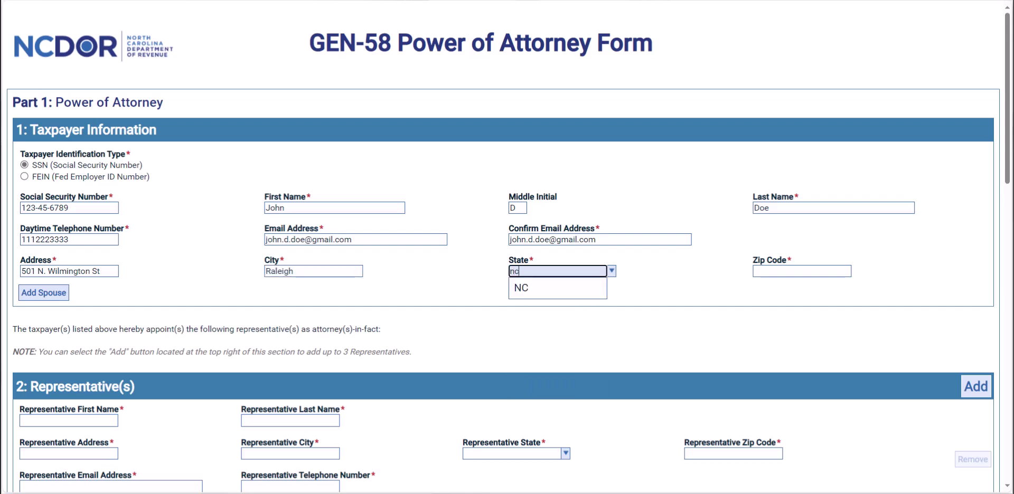
{"action": "key", "text": "Tab"}
{"action": "key", "text": "Tab"}
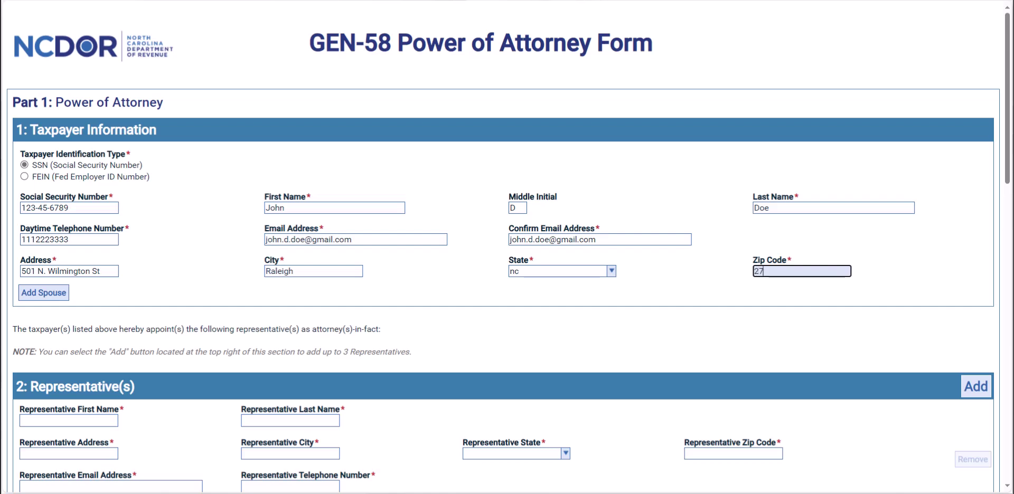
{"action": "key", "text": "Tab"}
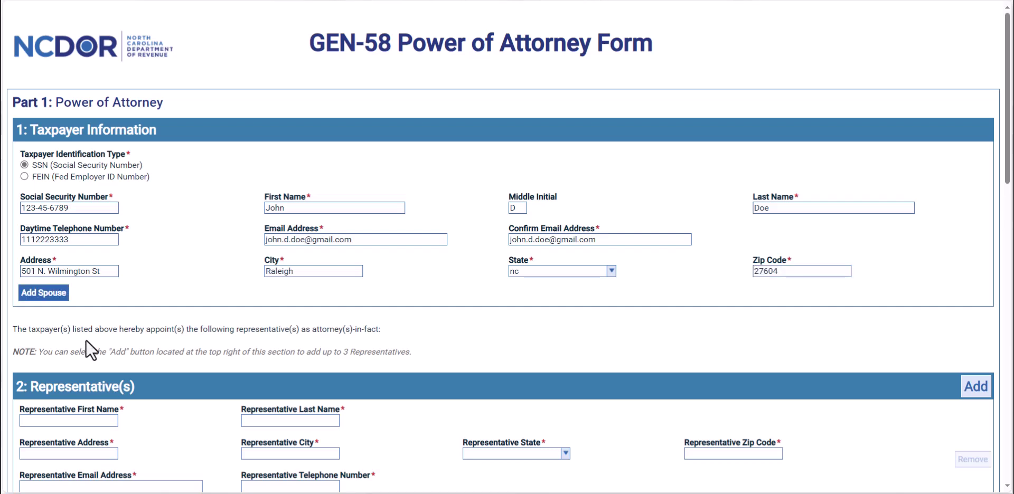
Add spouse fields, then enter the representative's first name, last name and street address.
{"action": "left_click", "coordinate": [57, 300]}
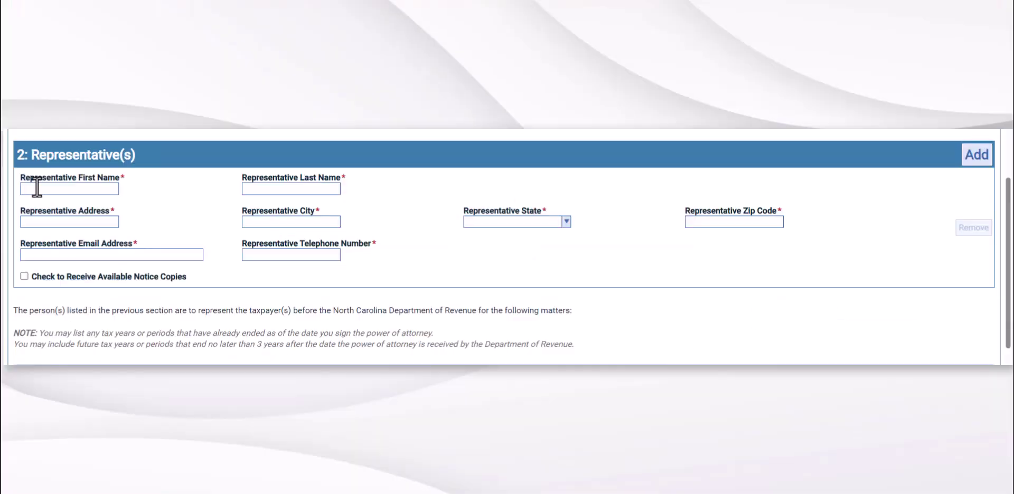
{"action": "left_click", "coordinate": [34, 188]}
{"action": "key", "text": "Tab"}
{"action": "key", "text": "Tab"}
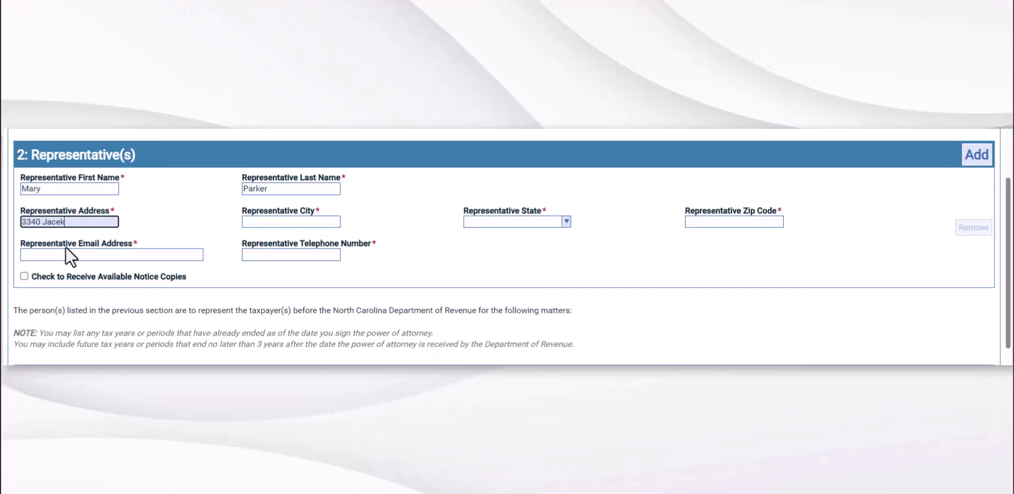
Enter the representative's city, state NC, zip code and email address.
{"action": "key", "text": "Tab"}
{"action": "type", "text": "Raleigh"}
{"action": "key", "text": "Tab"}
{"action": "type", "text": "no"}
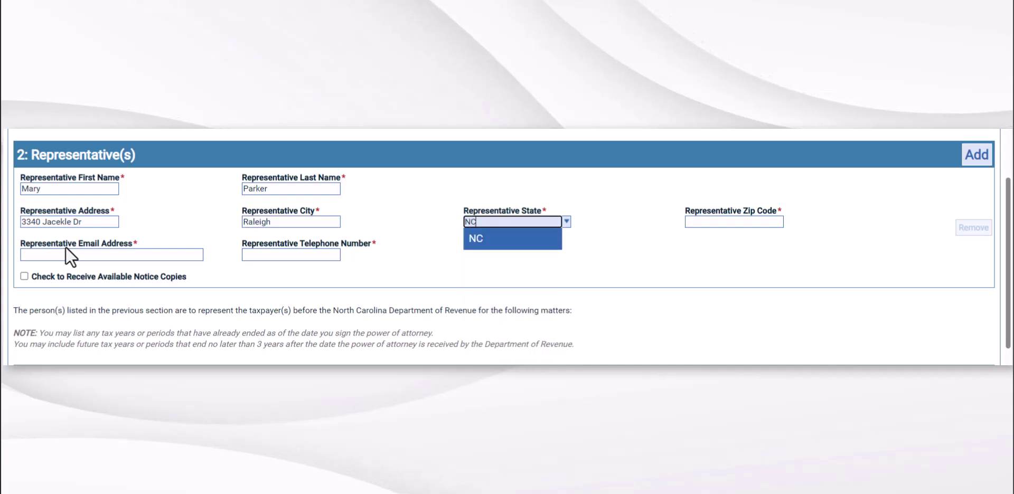
{"action": "key", "text": "Tab"}
{"action": "type", "text": "27604"}
{"action": "key", "text": "Tab"}
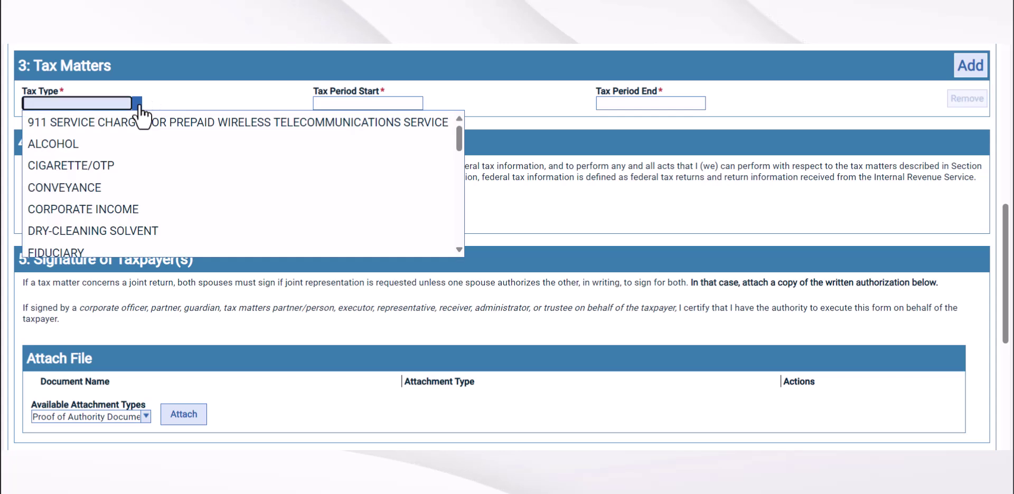
Set Tax Type to INDIVIDUAL INCOME and the tax period start to 1/1/2024.
{"action": "type", "text": "in"}
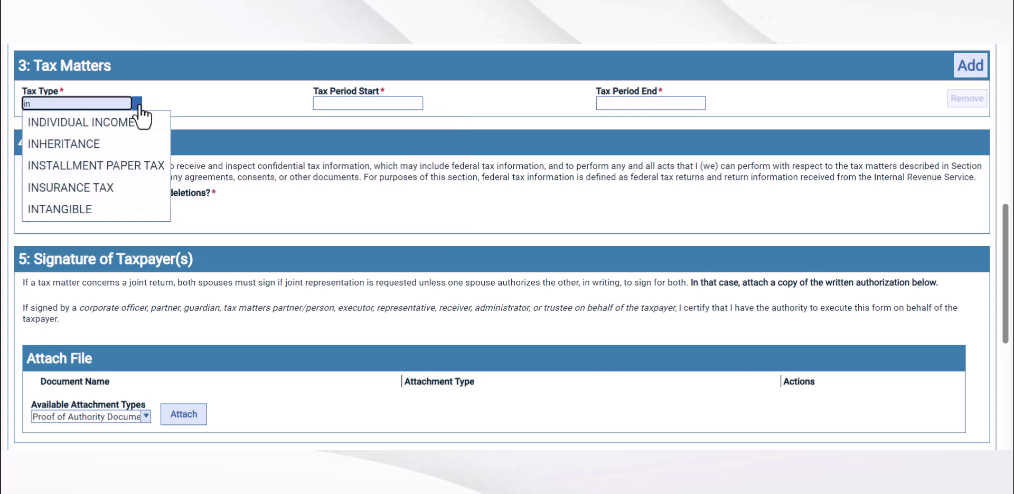
{"action": "left_click", "coordinate": [141, 117]}
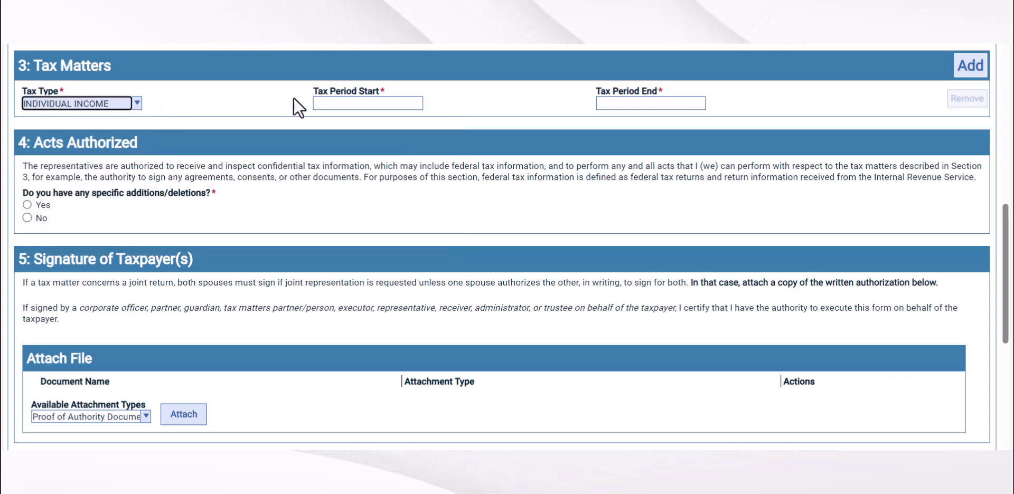
{"action": "left_click", "coordinate": [319, 101]}
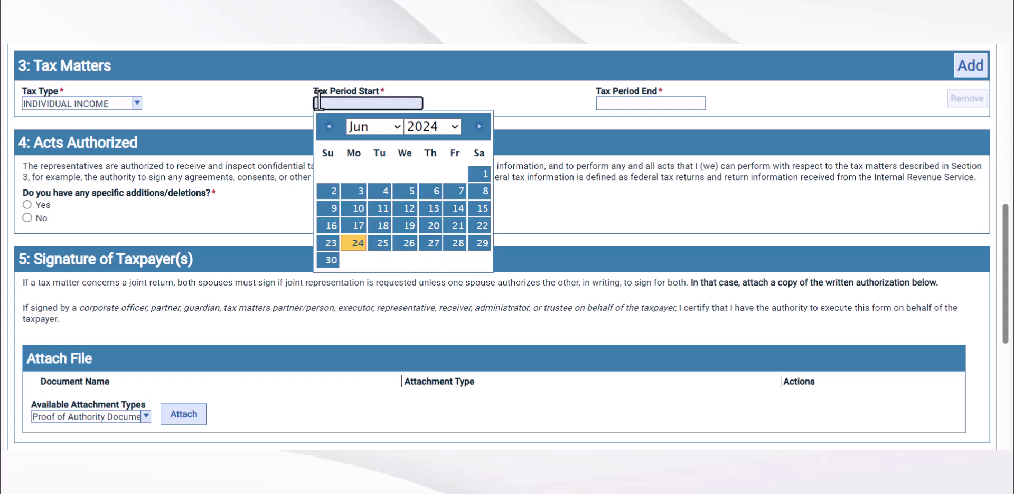
{"action": "left_click", "coordinate": [328, 126]}
{"action": "left_click", "coordinate": [328, 126]}
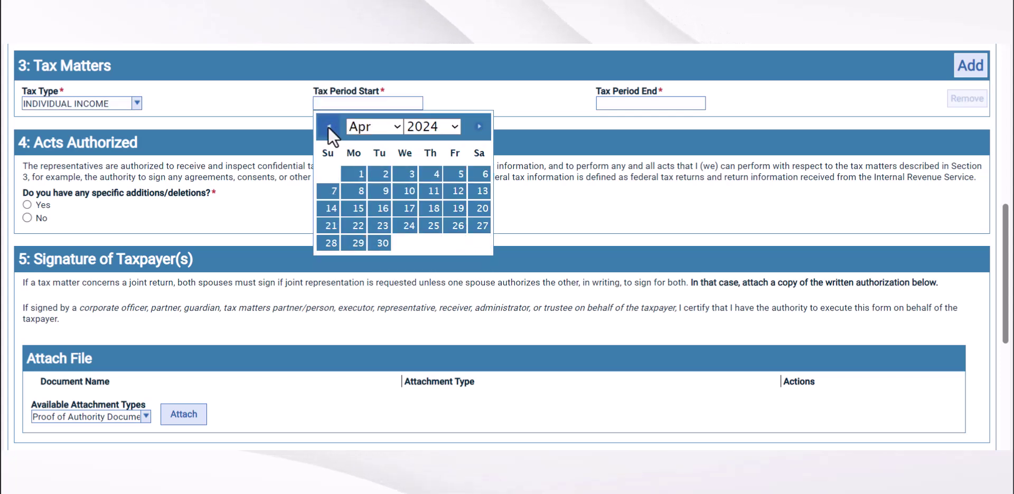
{"action": "left_click", "coordinate": [328, 126]}
{"action": "left_click", "coordinate": [328, 126]}
{"action": "left_click", "coordinate": [327, 127]}
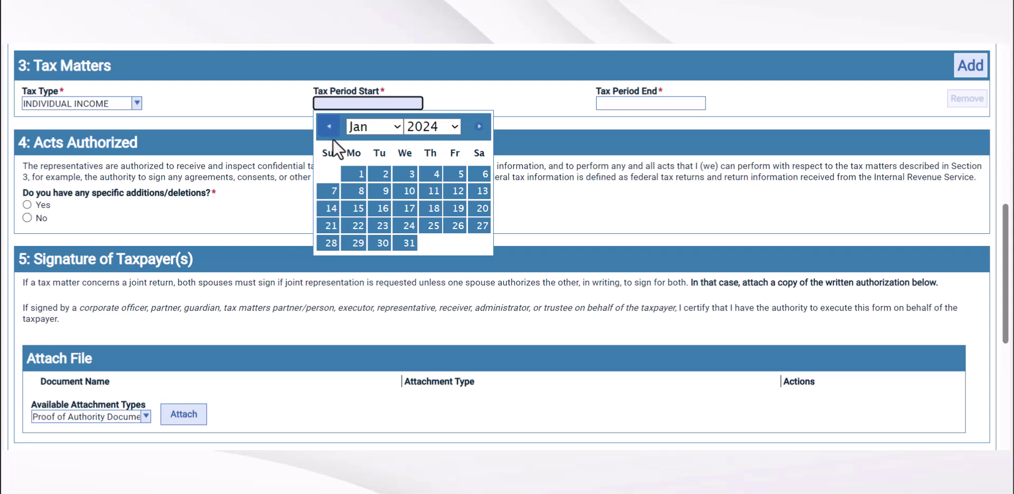
{"action": "left_click", "coordinate": [352, 176]}
Set the tax period end date to 12/31/2026.
{"action": "scroll", "coordinate": [488, 137], "scroll_direction": "up", "scroll_amount": 1}
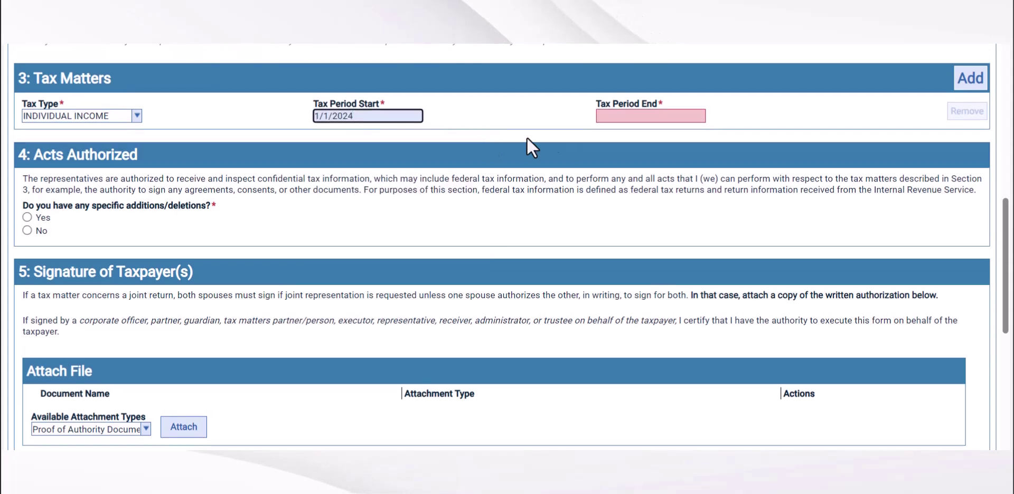
{"action": "left_click", "coordinate": [610, 117]}
{"action": "type", "text": "12"}
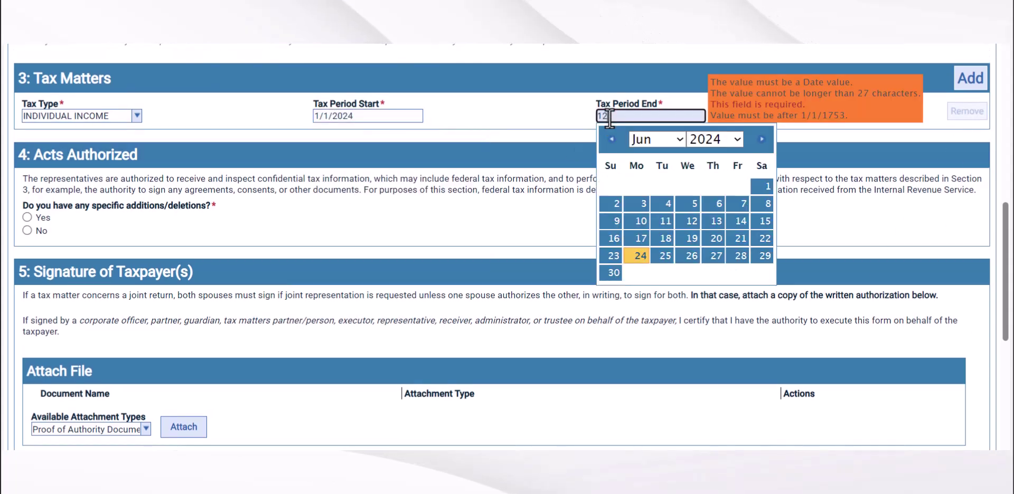
{"action": "type", "text": "/31/2026"}
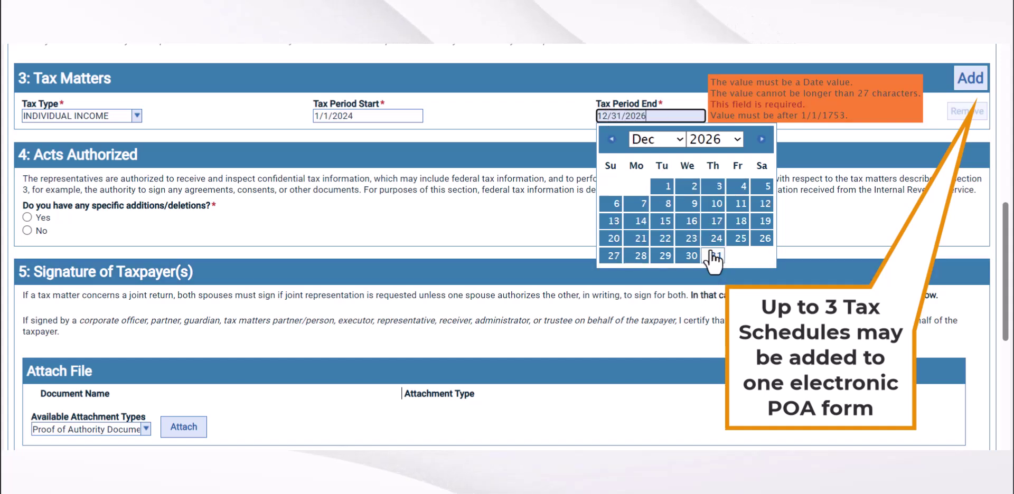
{"action": "left_click", "coordinate": [714, 256]}
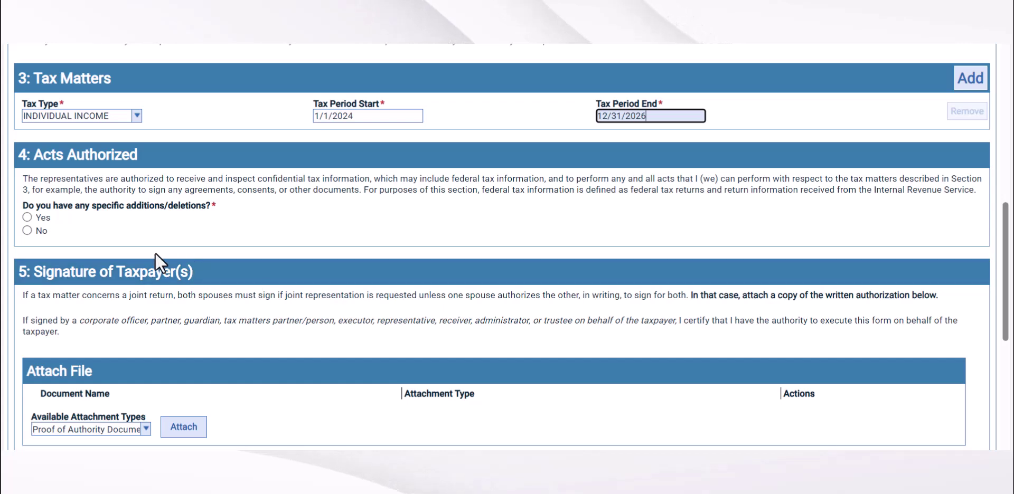
Answer No to specific additions or deletions and open Representative 1's Designation choices.
{"action": "left_click", "coordinate": [27, 231]}
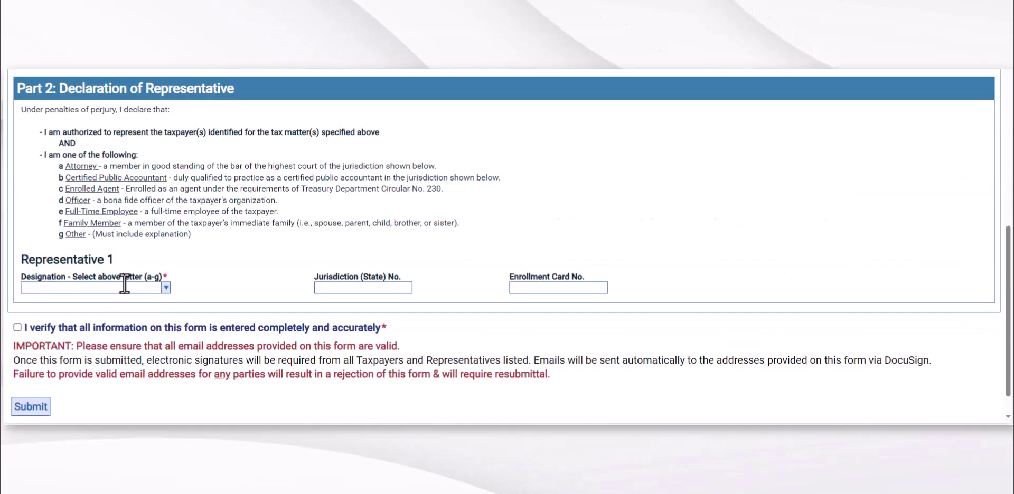
{"action": "left_click", "coordinate": [162, 288]}
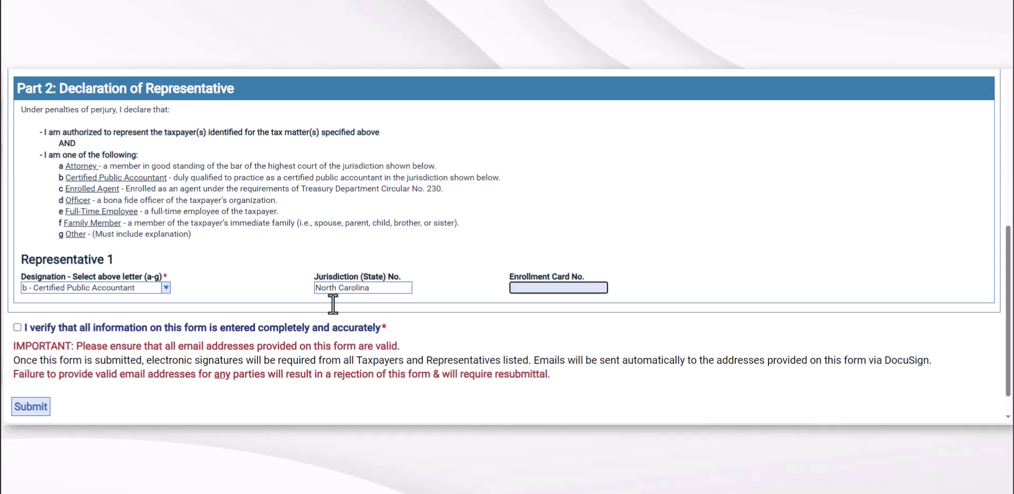
Enter the representative's enrollment card number, tick the accuracy verification box, and submit the form.
{"action": "type", "text": "123456789"}
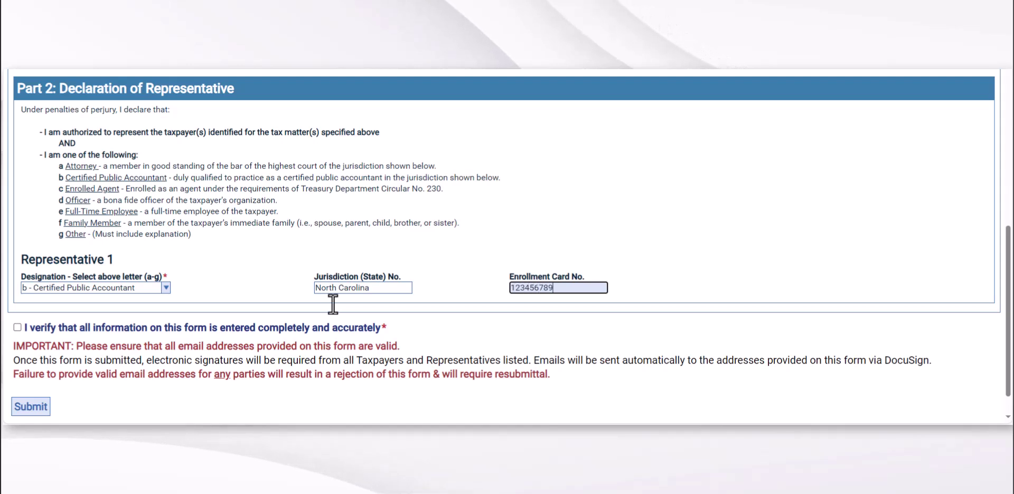
{"action": "left_click", "coordinate": [17, 327]}
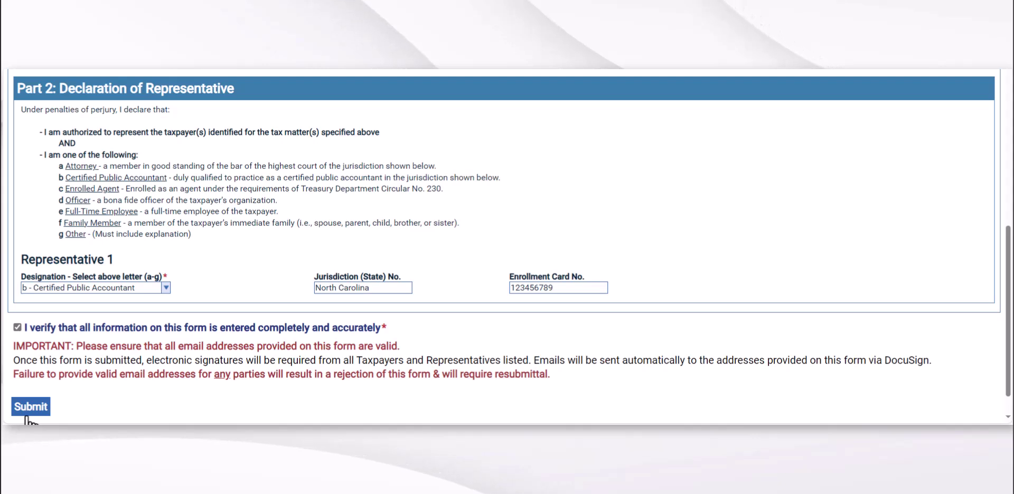
{"action": "left_click", "coordinate": [25, 416]}
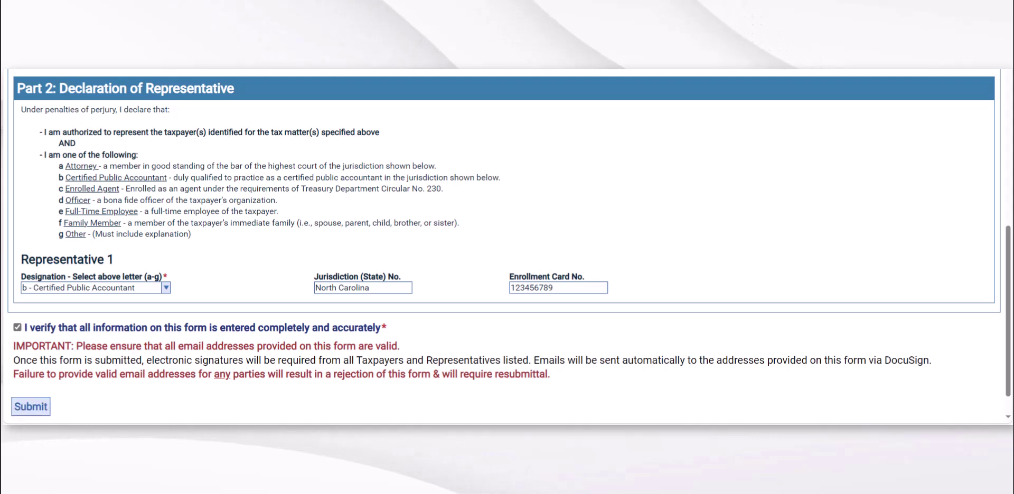